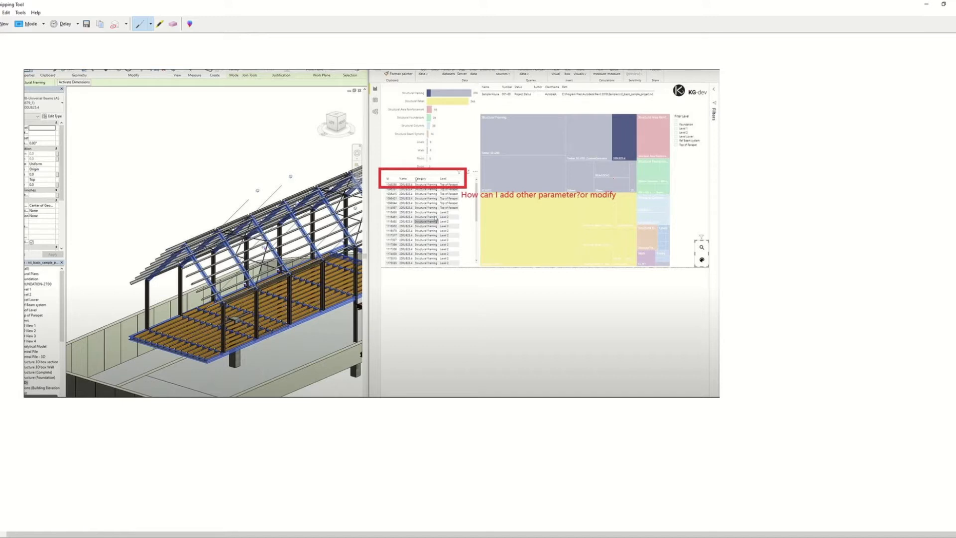
# Open the elements_filtered query in Power Query from the example_overview report
pyautogui.click(927, 5)
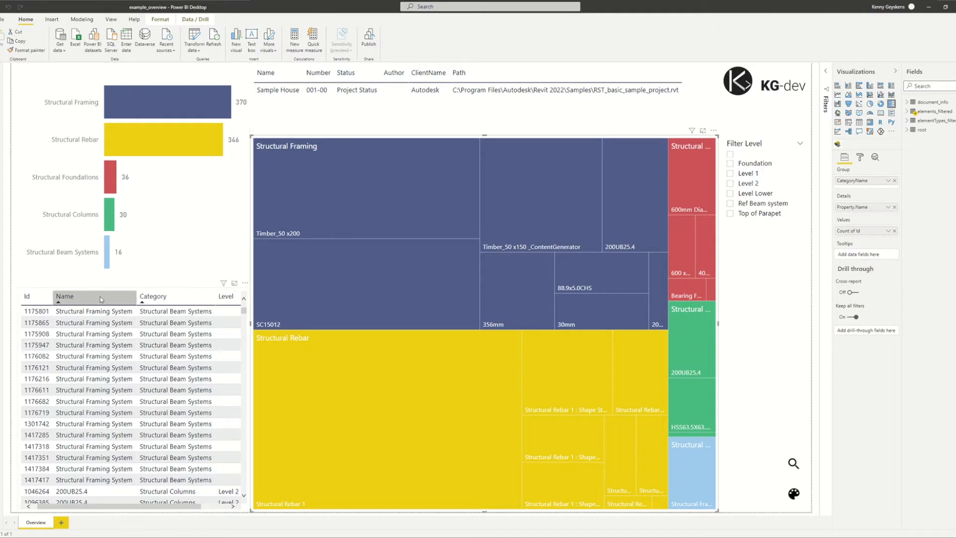
pyautogui.moveTo(158, 506)
pyautogui.mouseDown()
pyautogui.moveTo(189, 507)
pyautogui.moveTo(152, 505)
pyautogui.mouseUp()
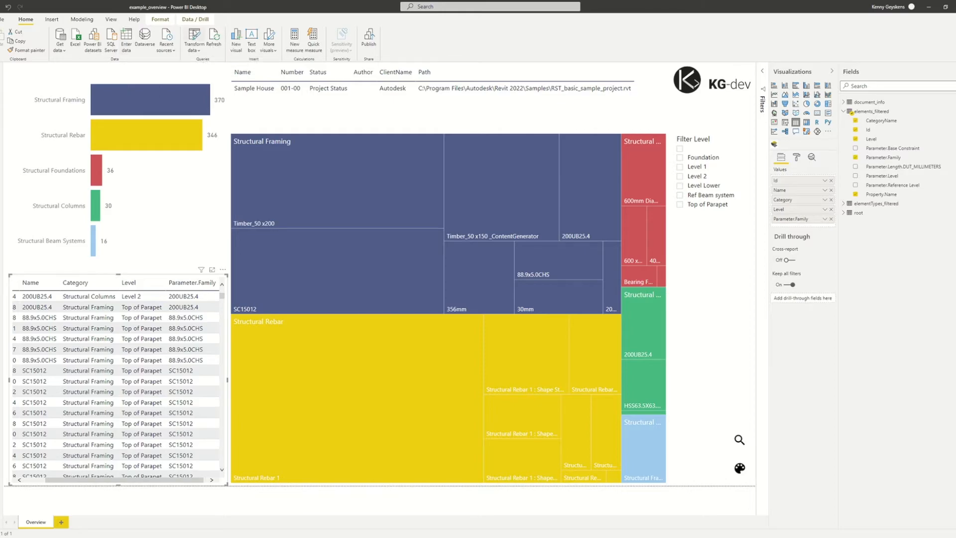
pyautogui.click(193, 40)
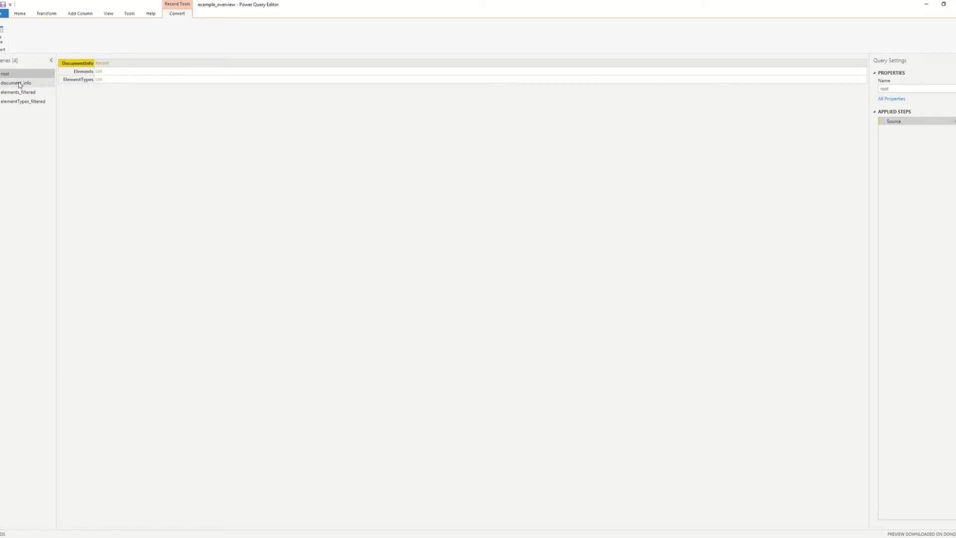
pyautogui.click(29, 96)
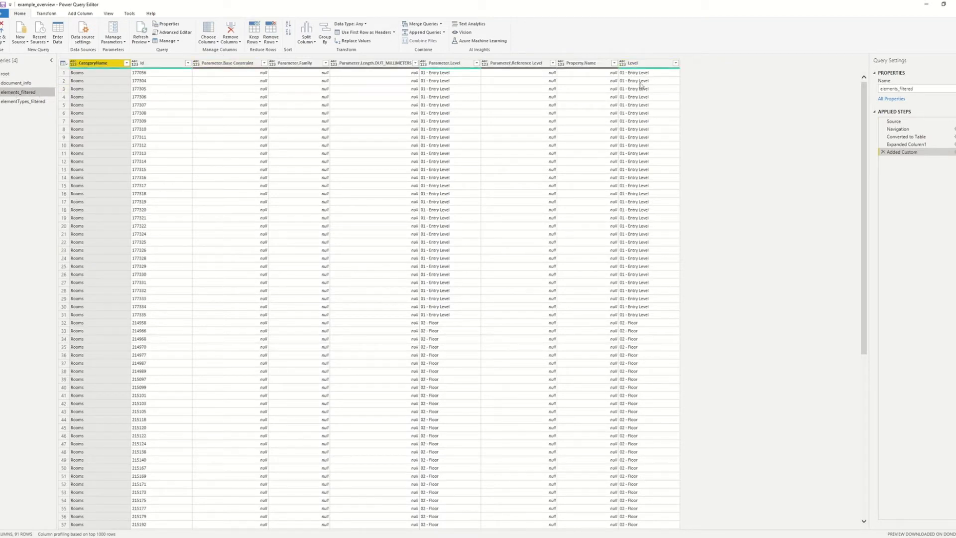
# Edit the Expanded Column1 step to sort the columns by name and expand all available columns
pyautogui.click(953, 144)
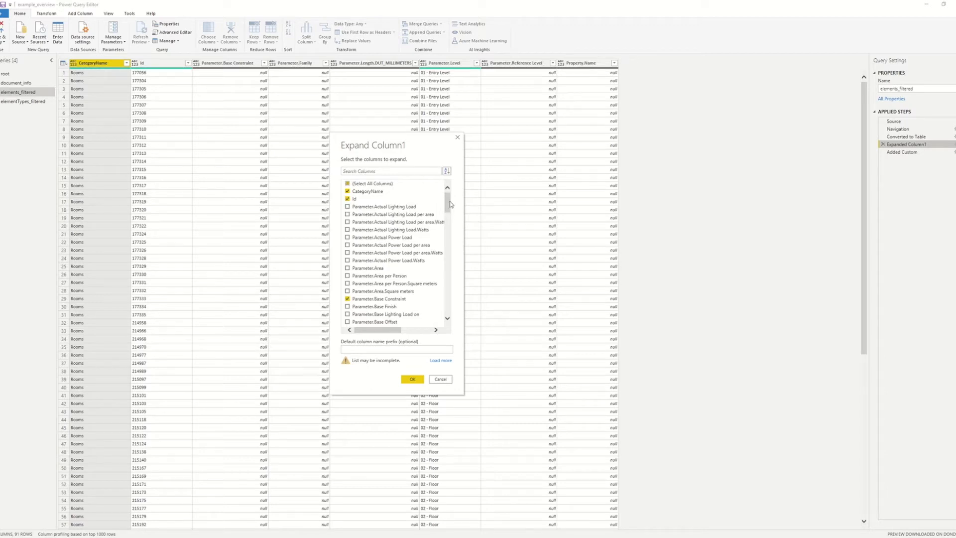
pyautogui.moveTo(448, 202); pyautogui.dragTo(449, 289)
pyautogui.click(448, 171)
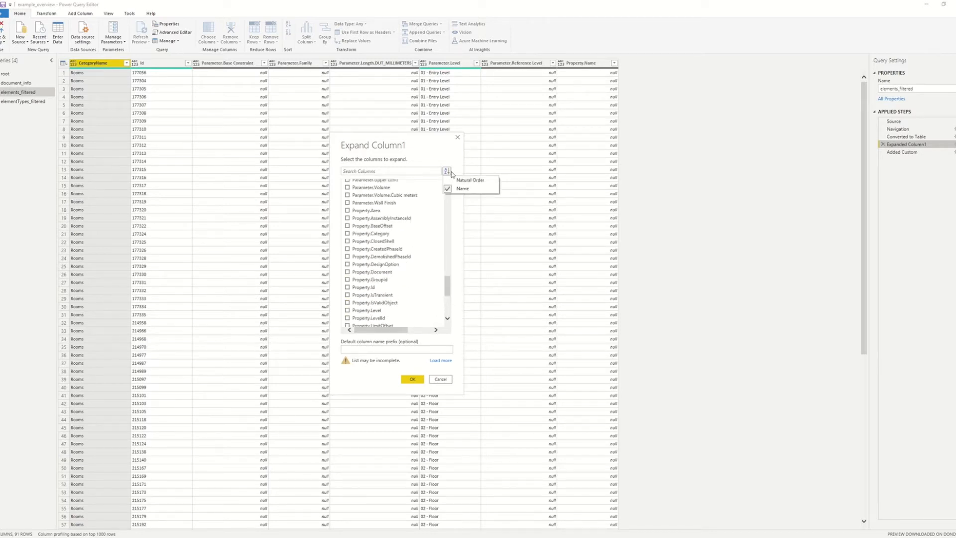
pyautogui.click(470, 187)
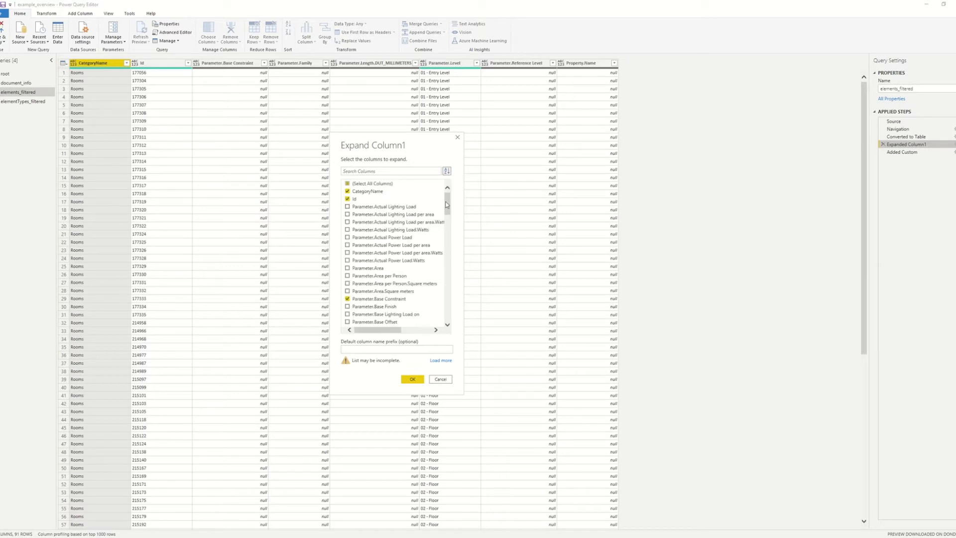
pyautogui.click(358, 184)
pyautogui.click(413, 379)
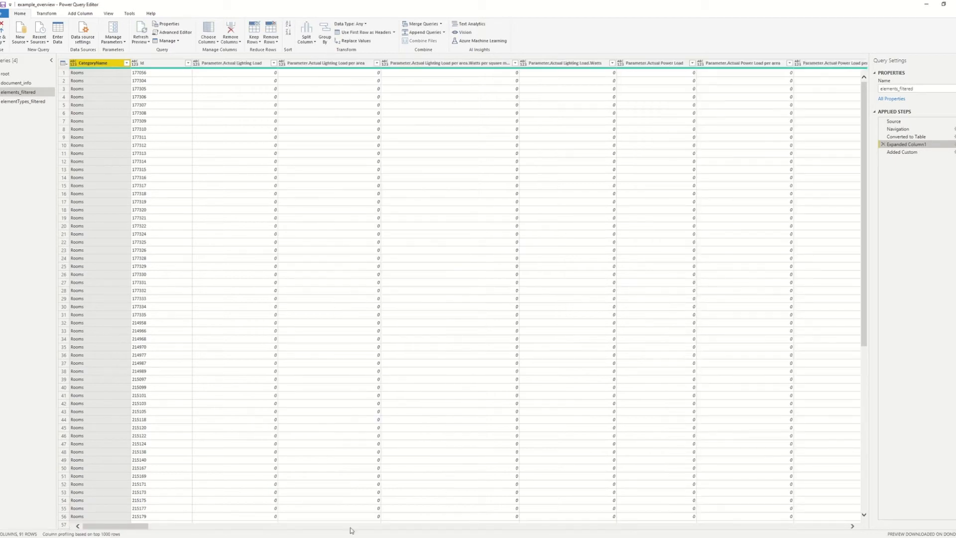
# Convert the Parameter.Area.Square meters column to a numeric data type, inserting the conversion as an intermediate step
pyautogui.moveTo(139, 526); pyautogui.dragTo(232, 526)
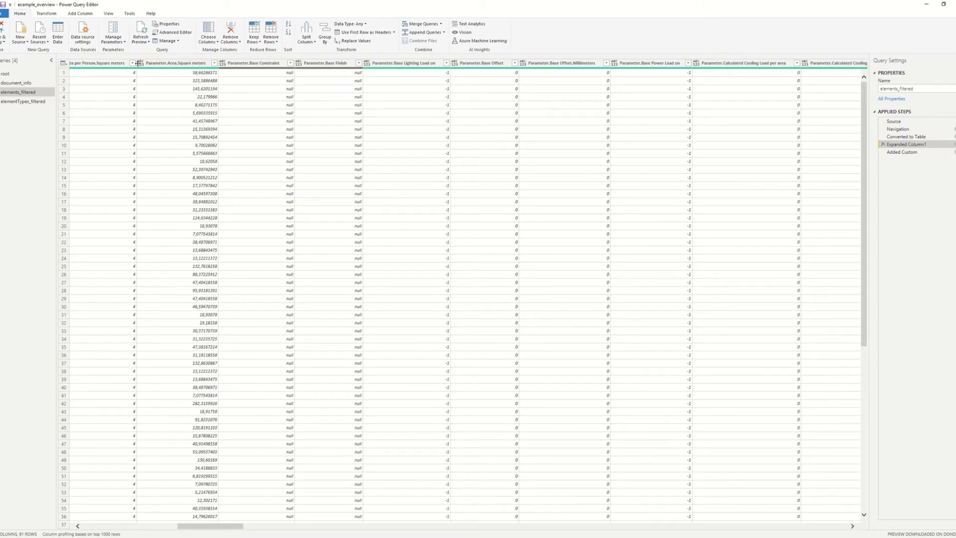
pyautogui.click(141, 63)
pyautogui.click(156, 73)
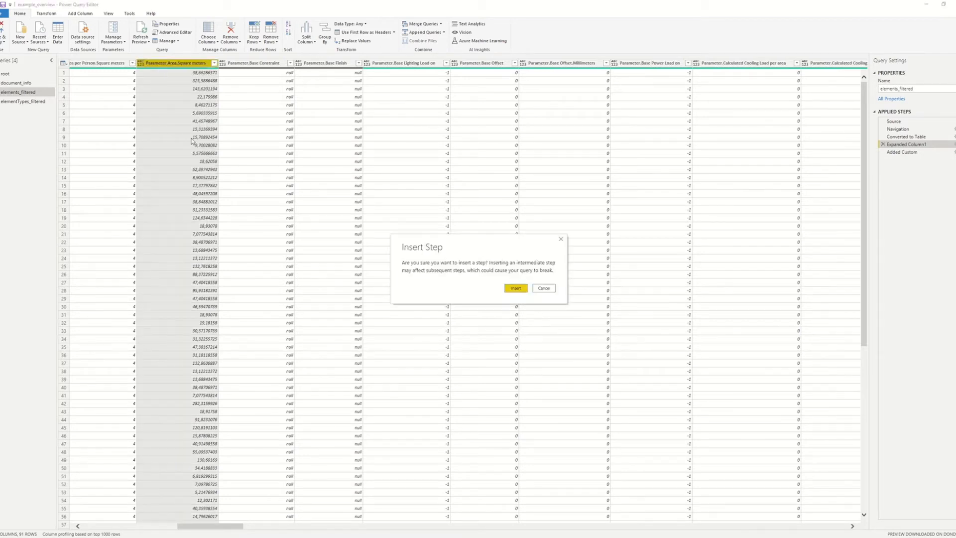
pyautogui.click(515, 289)
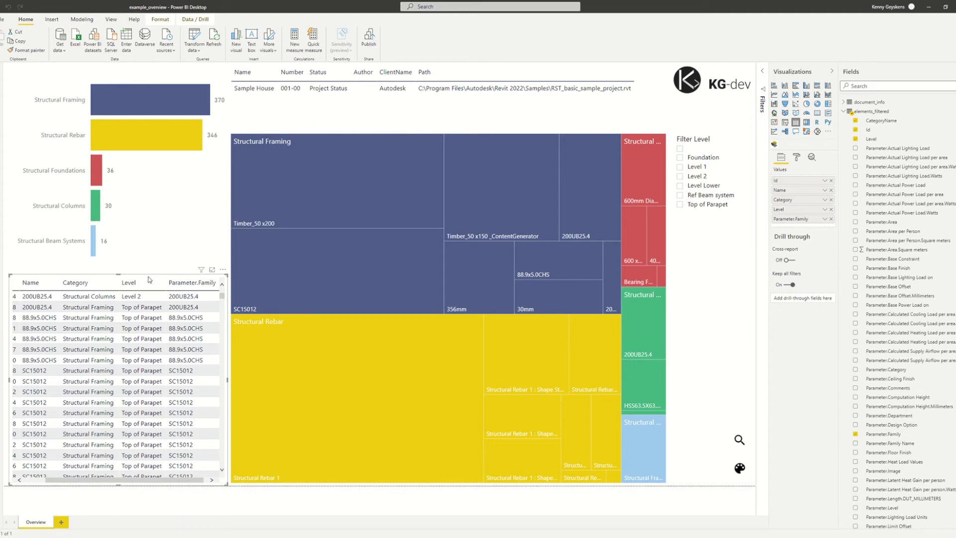
# Replace the Parameter.Family field with Parameter.Area.Square meters in the element table visual
pyautogui.click(831, 220)
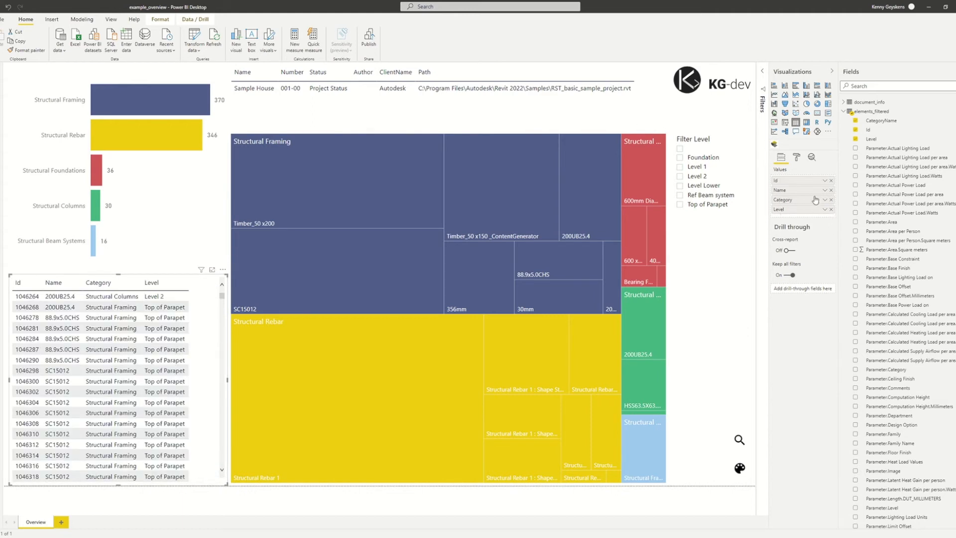
pyautogui.moveTo(903, 241); pyautogui.dragTo(800, 219)
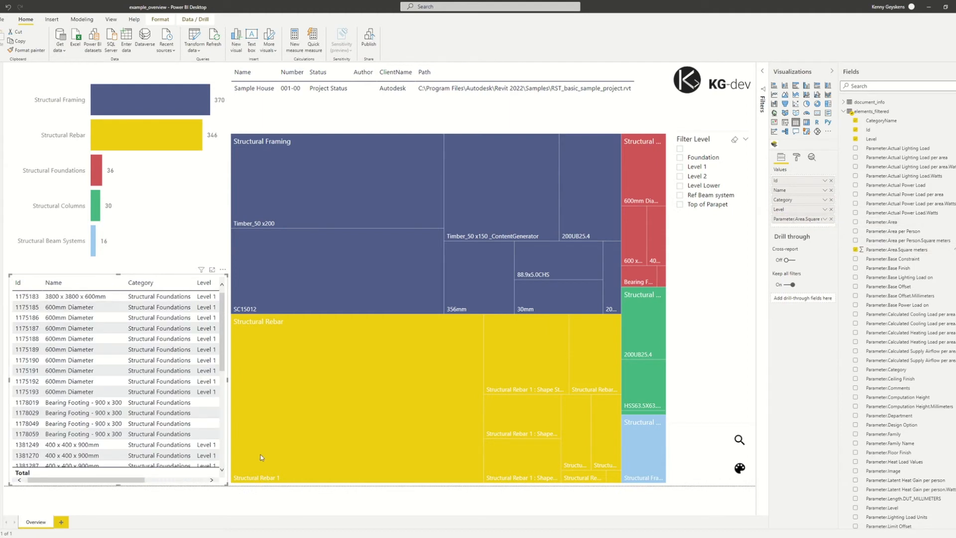
pyautogui.moveTo(110, 488); pyautogui.dragTo(169, 488)
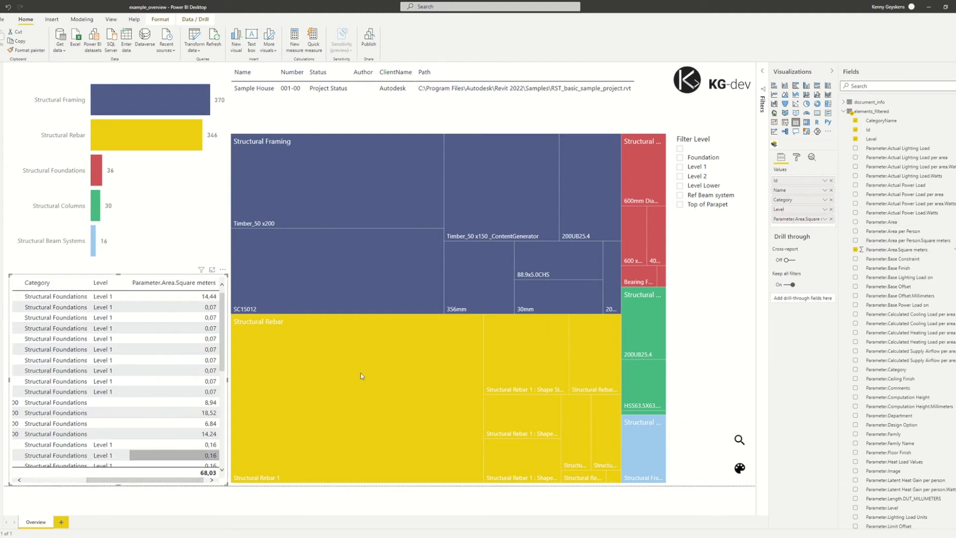
# Rename the Parameter.Area.Square meters field to "Area (m2)" for this table visual
pyautogui.rightClick(795, 219)
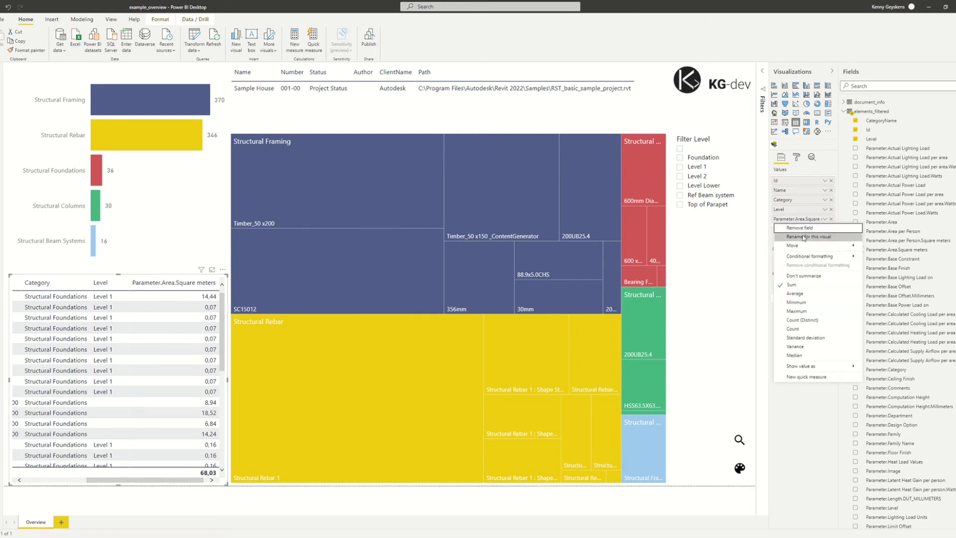
pyautogui.click(804, 237)
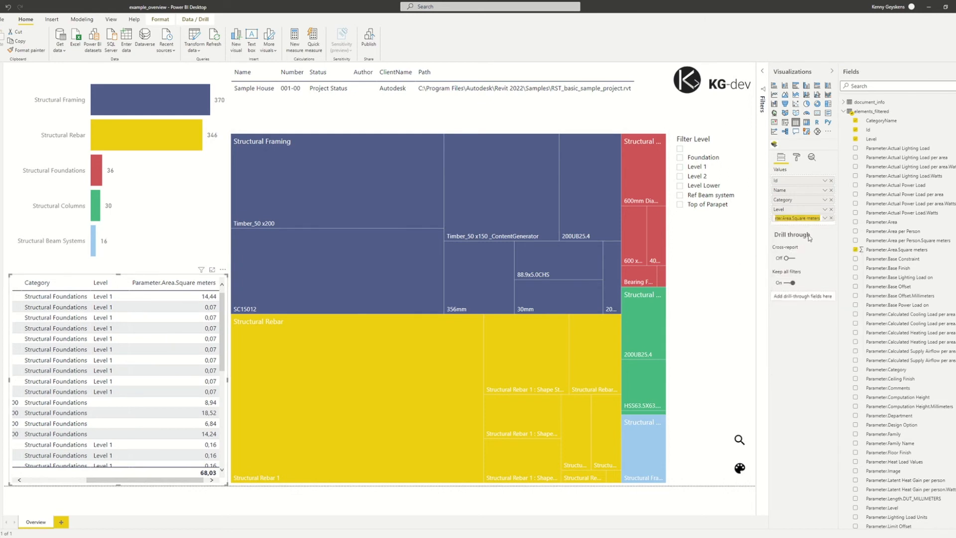
pyautogui.press('BackSpace')
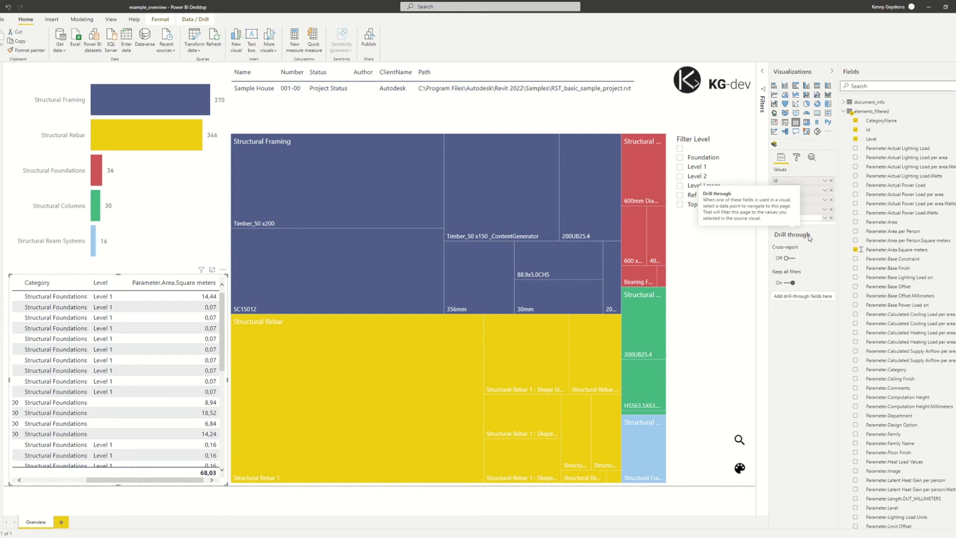
pyautogui.write('Area (m2)')
pyautogui.press('Return')
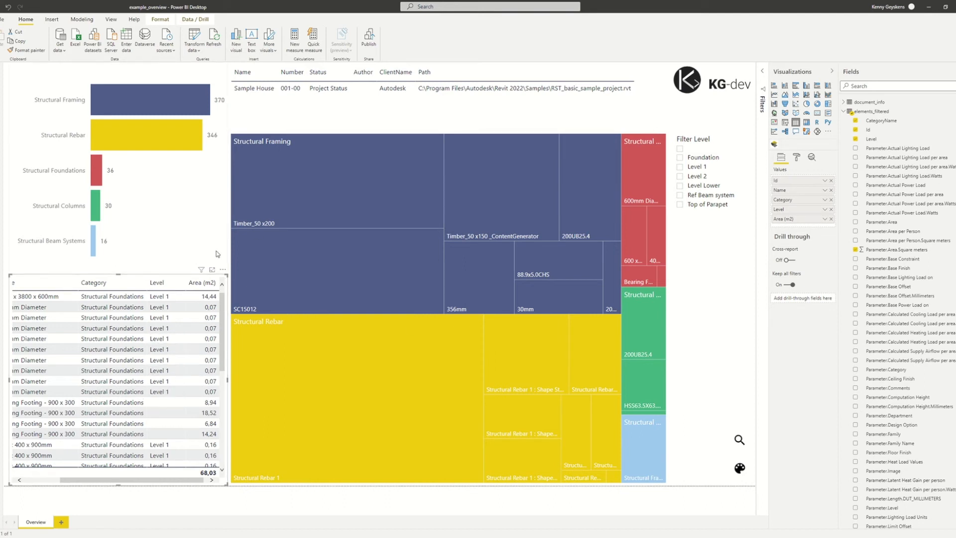
# Show the report beside the Revit 3D model, filter it by the 200UB25.4 structural framing, and clear that filter
pyautogui.click(832, 71)
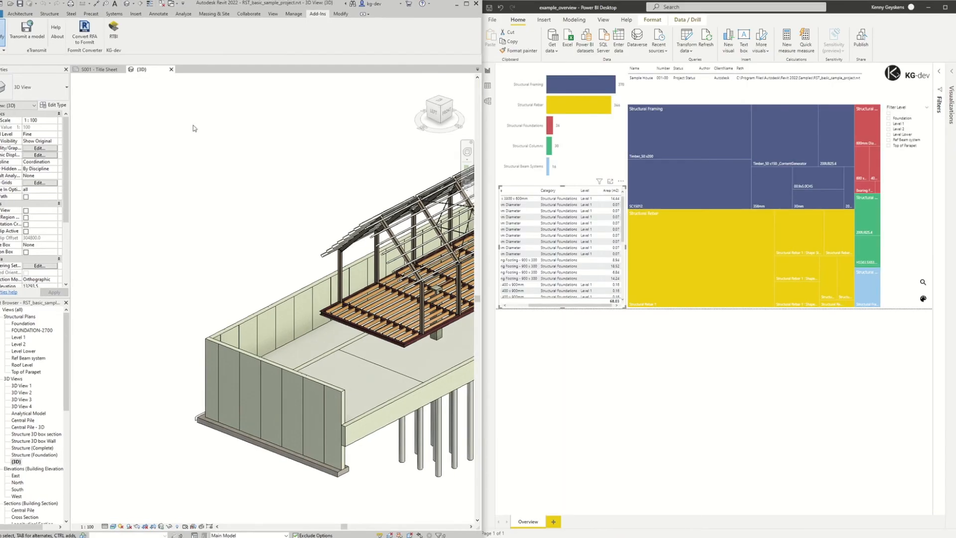
pyautogui.moveTo(214, 403); pyautogui.dragTo(259, 213)
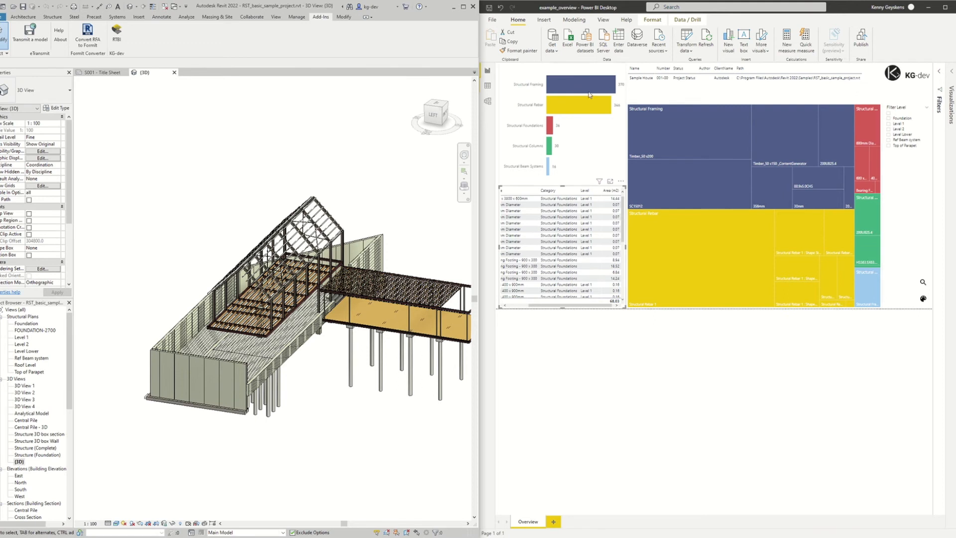
pyautogui.click(825, 148)
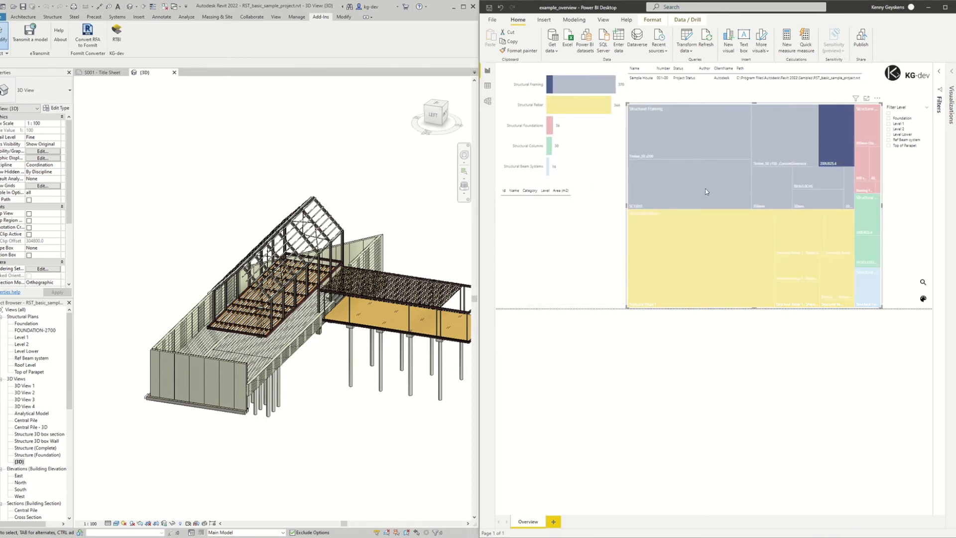
pyautogui.click(579, 236)
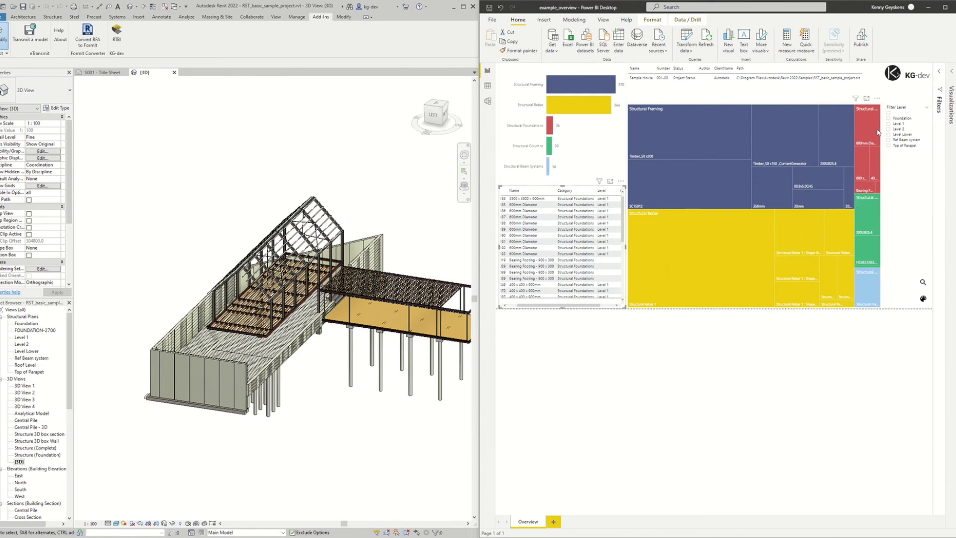
# Filter the report to the 400 x 400 x 900mm structural foundations and zoom to those elements in the Revit model
pyautogui.click(878, 159)
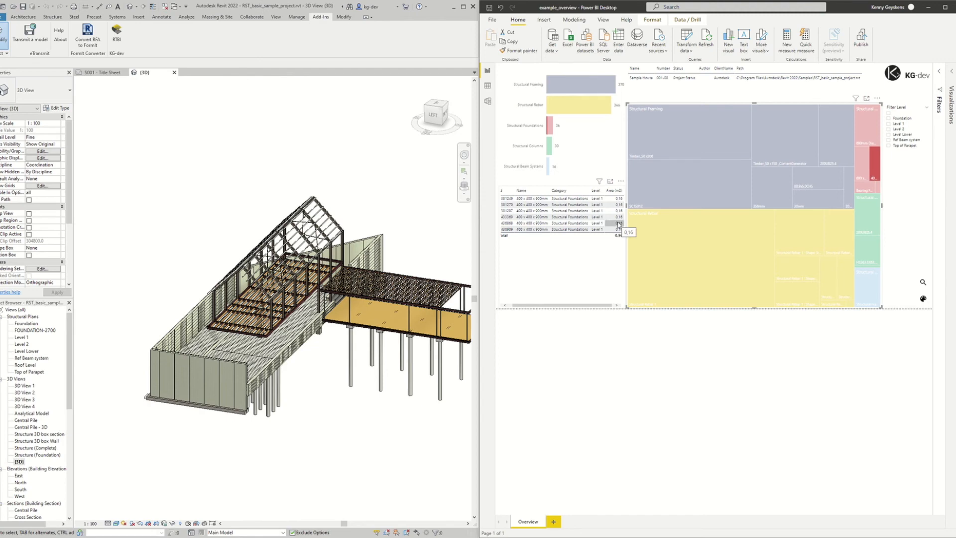
pyautogui.click(922, 285)
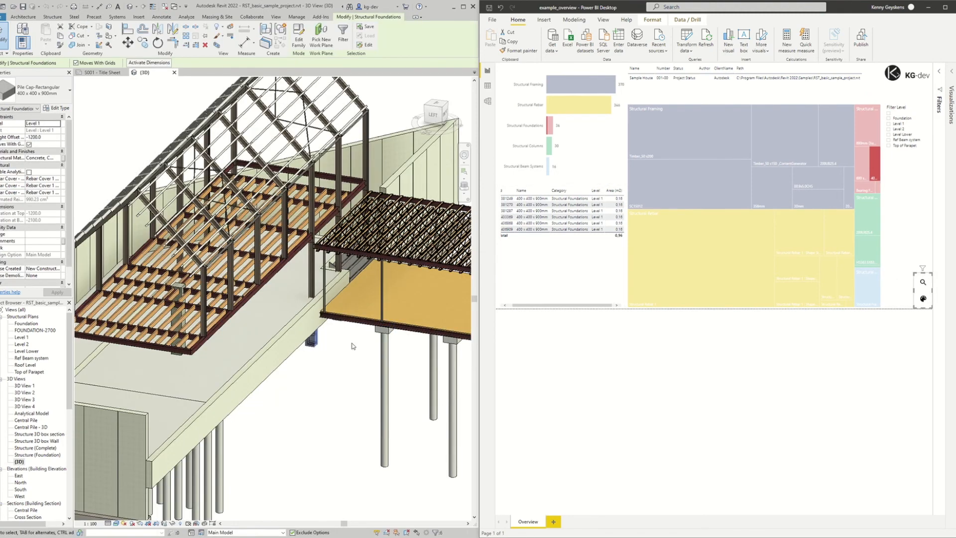
pyautogui.moveTo(343, 359); pyautogui.dragTo(340, 281)
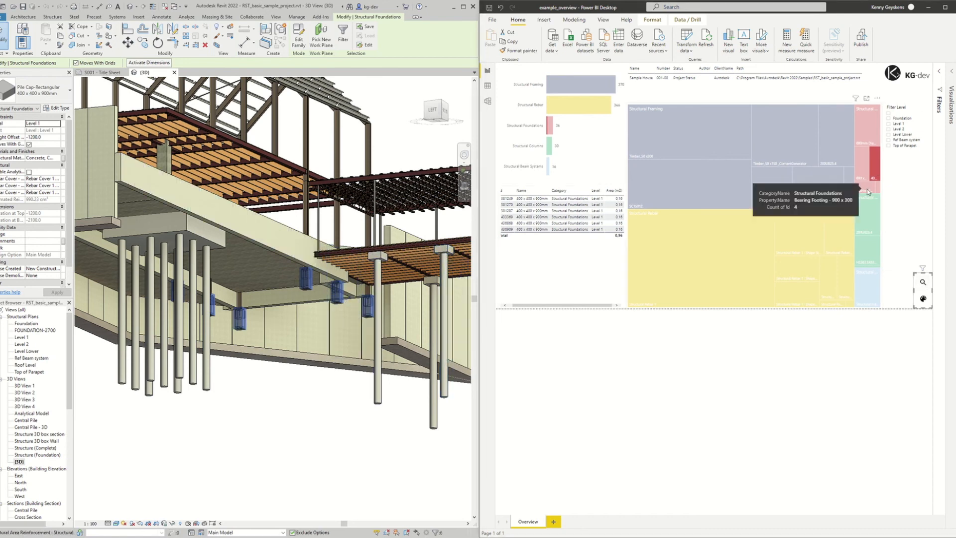
# Filter the report to the Bearing Footing - 900 x 300 foundations and zoom to them in the Revit model
pyautogui.click(869, 191)
pyautogui.click(925, 283)
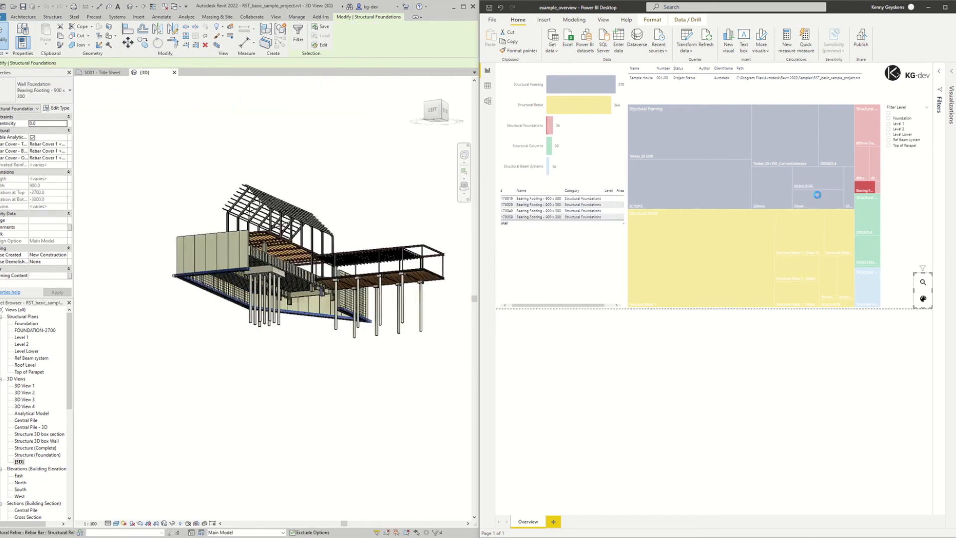
# Filter the report to the whole Structural Foundations category and inspect the matching elements in the Revit model
pyautogui.click(551, 129)
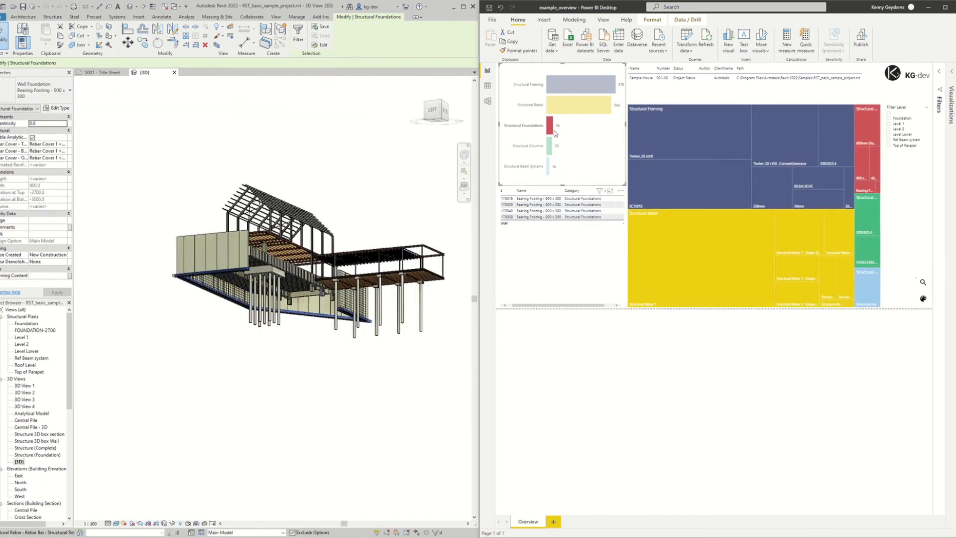
pyautogui.click(551, 129)
pyautogui.click(550, 129)
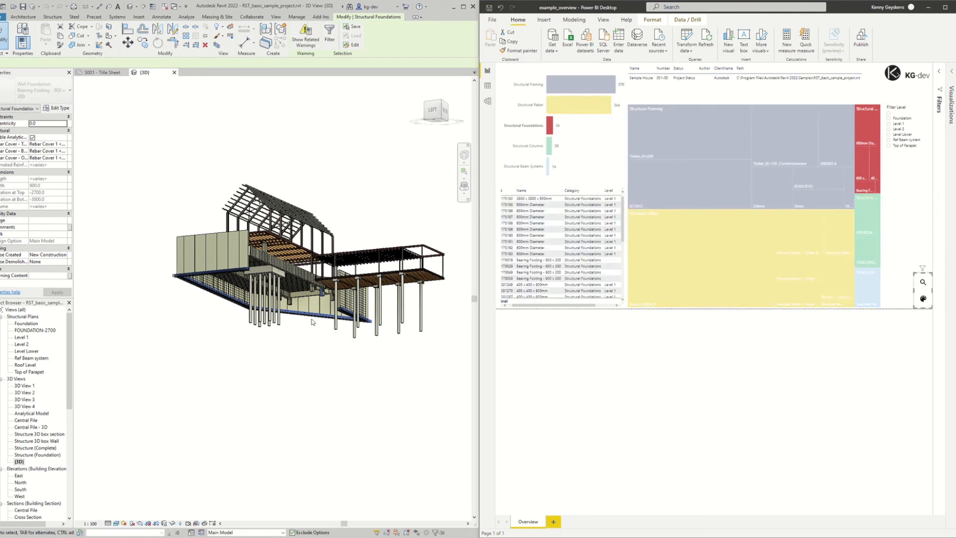
pyautogui.moveTo(301, 239); pyautogui.dragTo(381, 283)
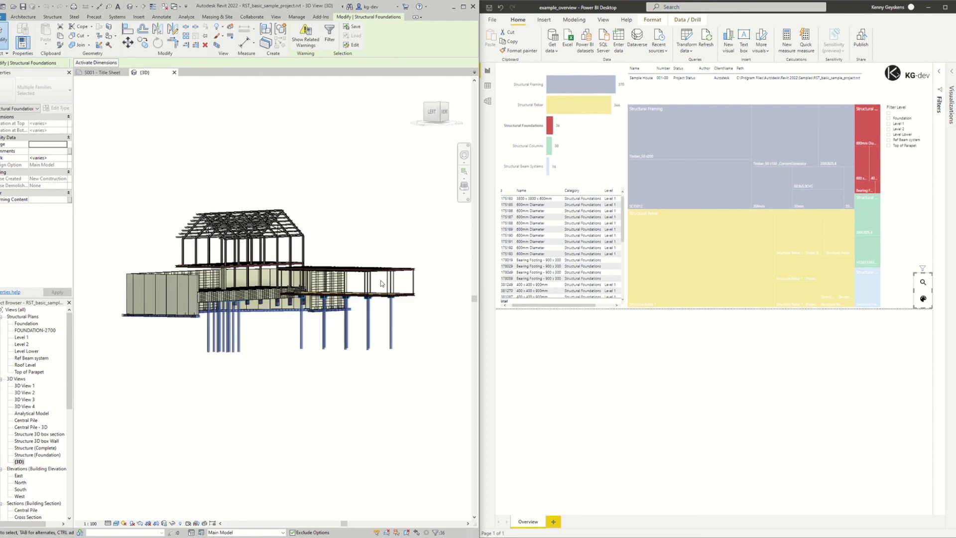